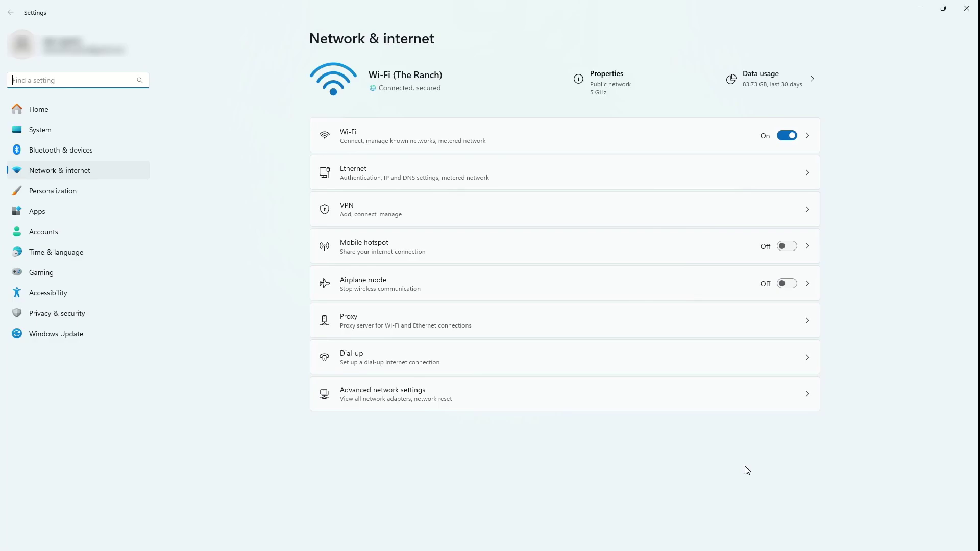
Reach Network Connections through Advanced network settings and a 'network conn' settings search.
click(407, 398)
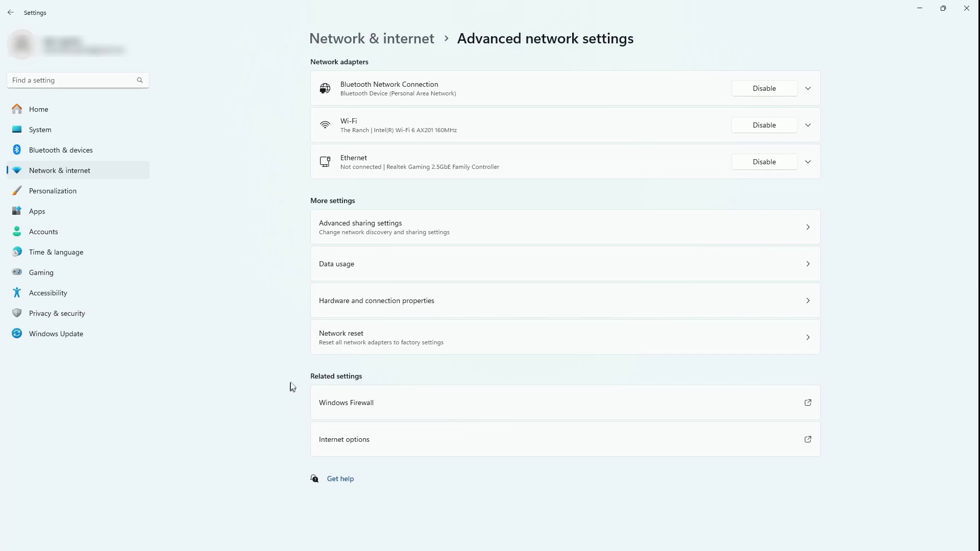
click(113, 80)
text(ne)
text(twork co)
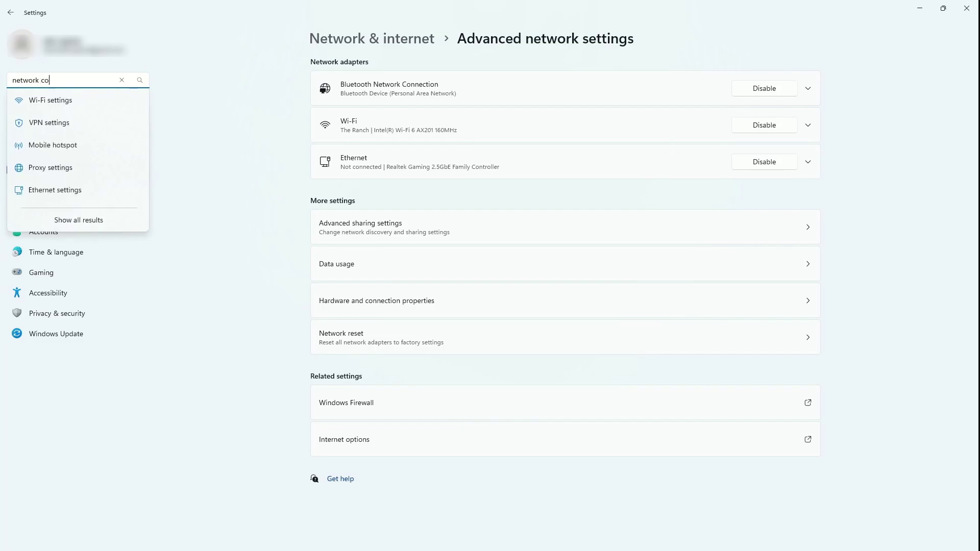
text(nn)
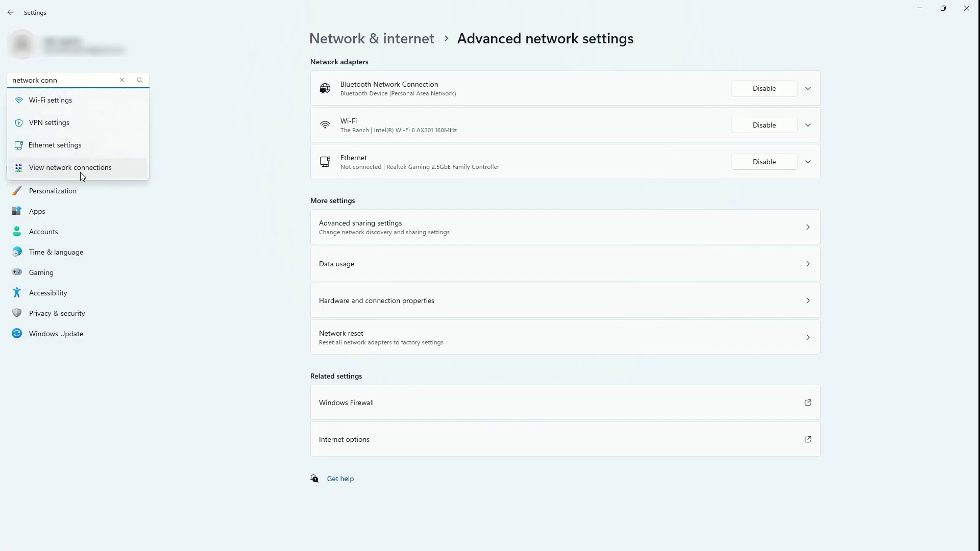
click(81, 171)
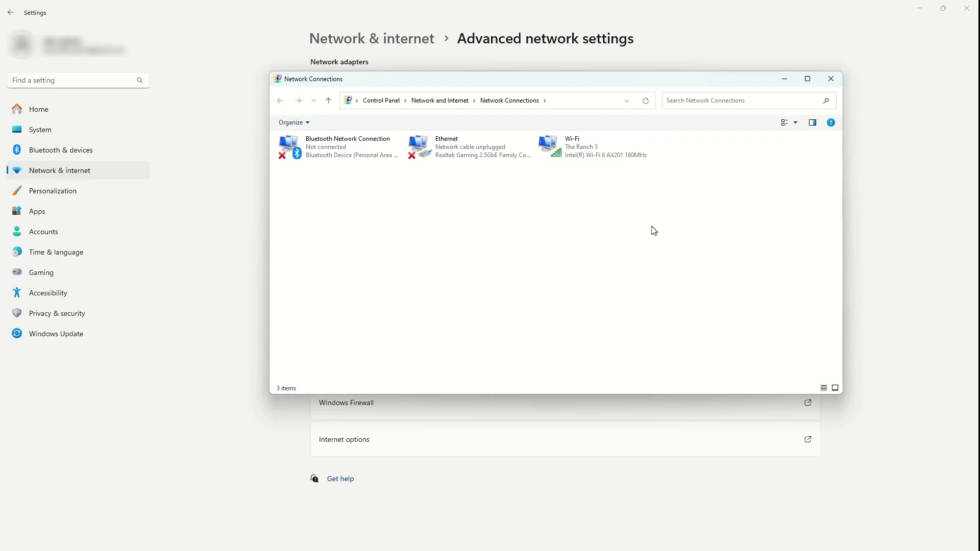
Open the Wi-Fi adapter's Properties and highlight Internet Protocol Version 4 (TCP/IPv4).
right_click(597, 155)
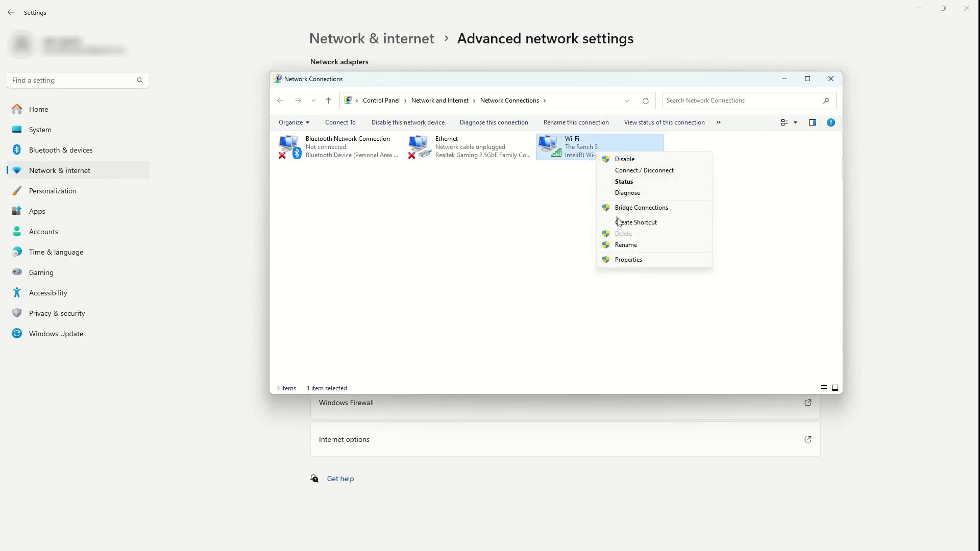
click(629, 261)
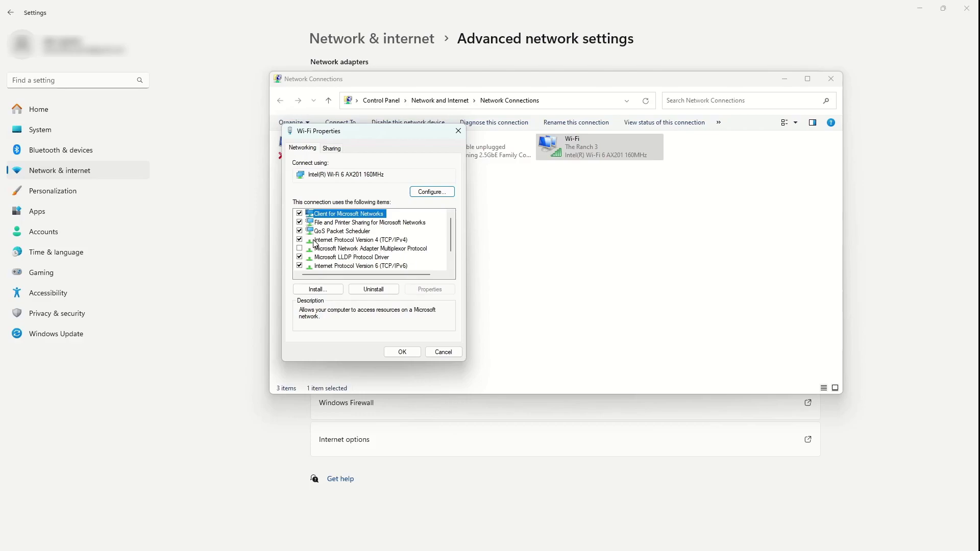
click(343, 241)
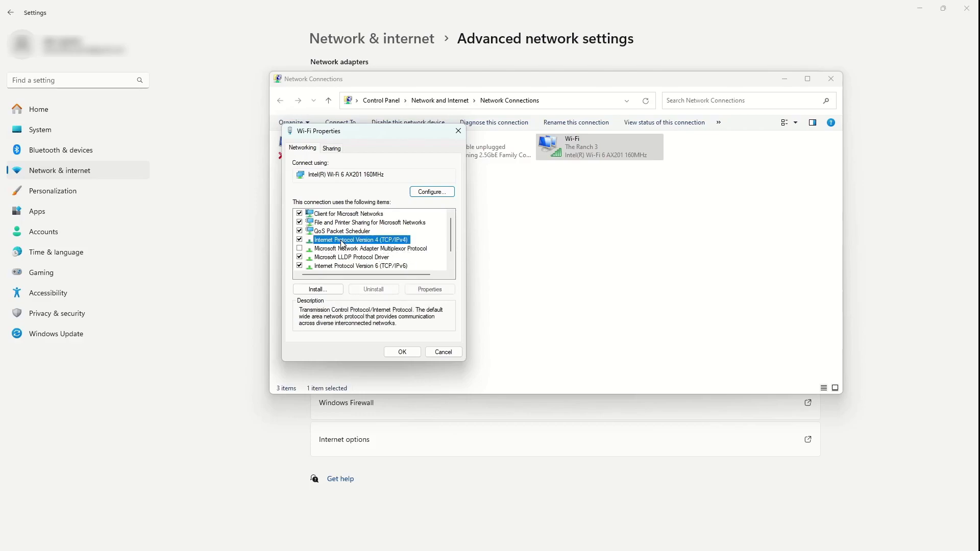
Set Wi-Fi IPv4 to manual DNS: preferred 8.8.8.8, alternate 8.8.4.4.
click(442, 289)
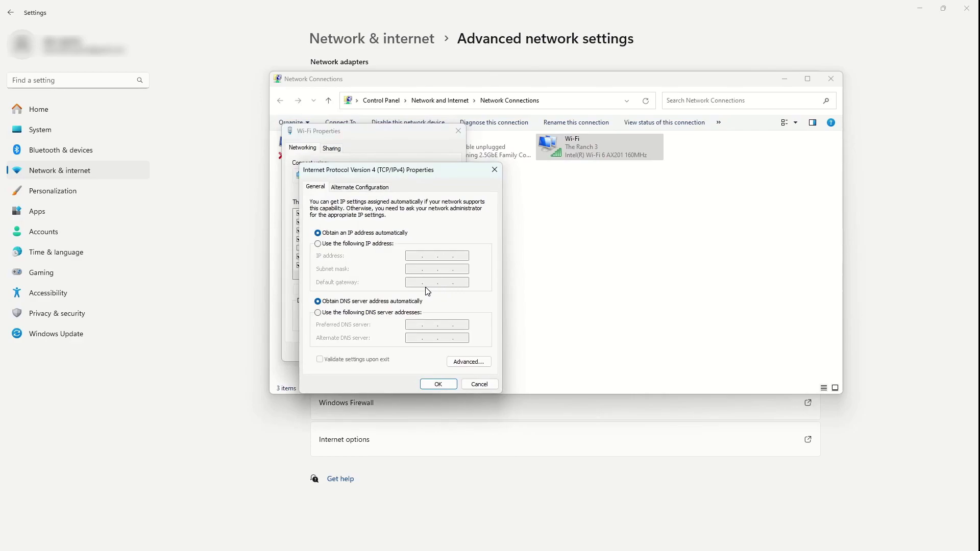
click(350, 315)
text(8.8.)
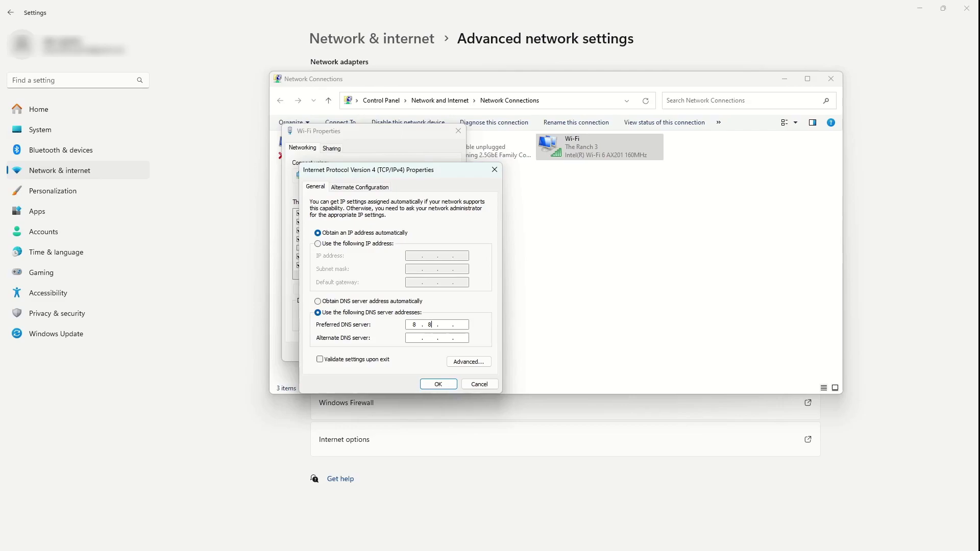
text(.8.)
text(8)
key(Tab)
text(8.)
text(8.)
text(4.4)
Confirm the DNS settings, uncheck Internet Protocol Version 6 (TCP/IPv6), and close Wi-Fi Properties.
click(439, 384)
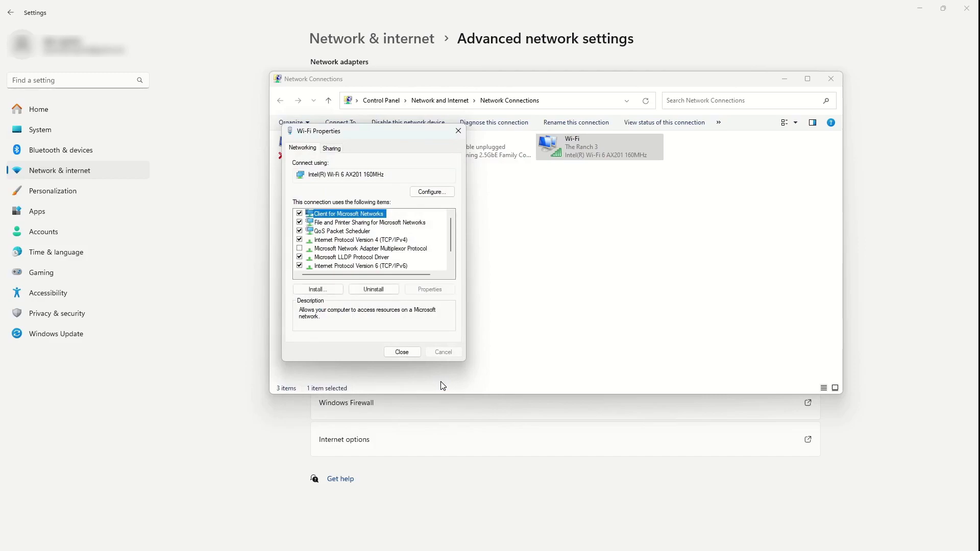
scroll(378, 261, down, 1)
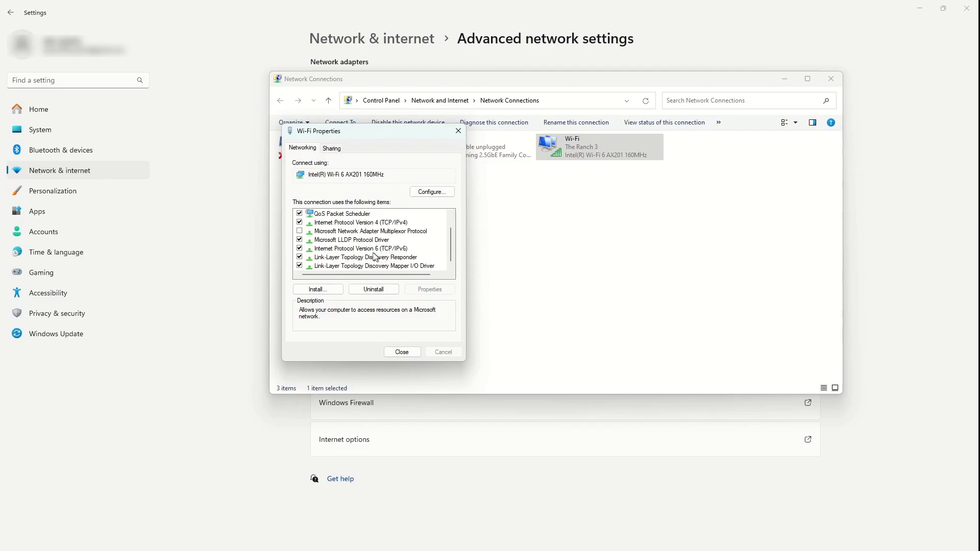
click(300, 249)
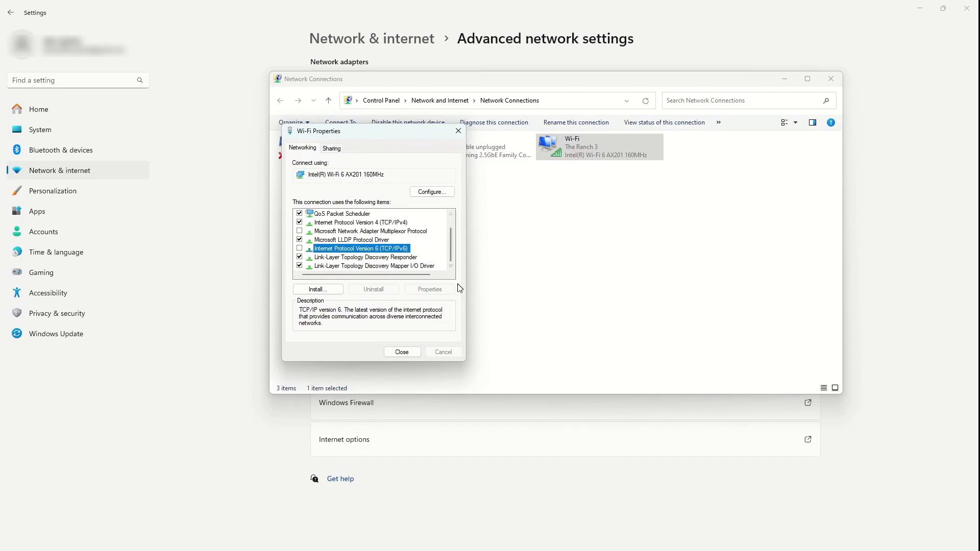
click(402, 354)
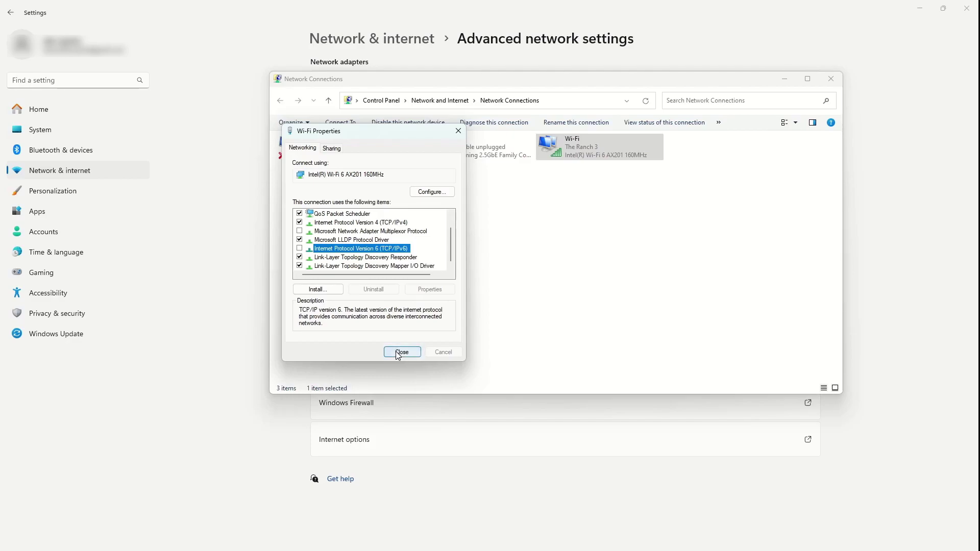